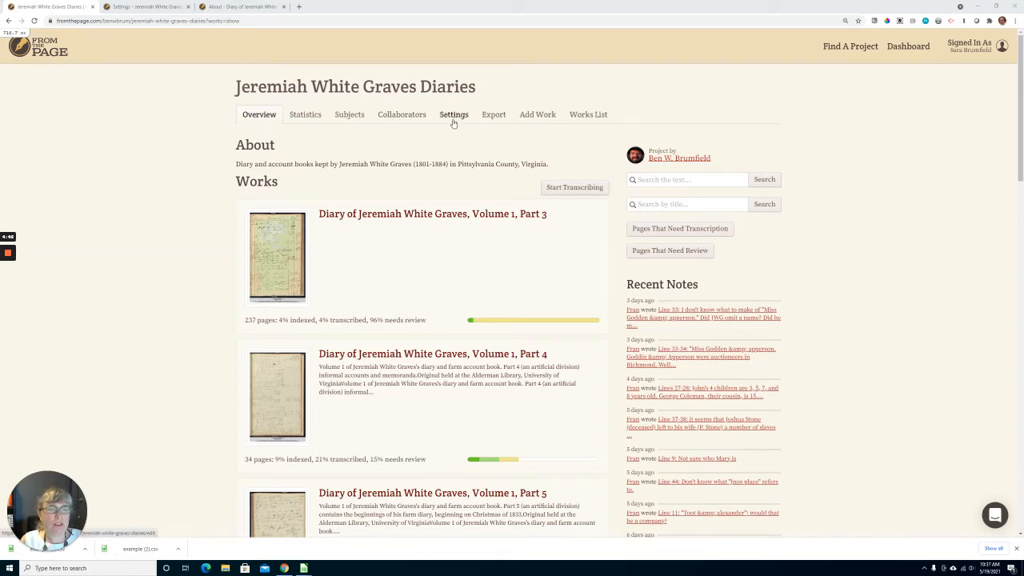
# In the Jeremiah White Graves Diaries collection settings, open the bulk metadata upload dialog
pyautogui.click(144, 6)
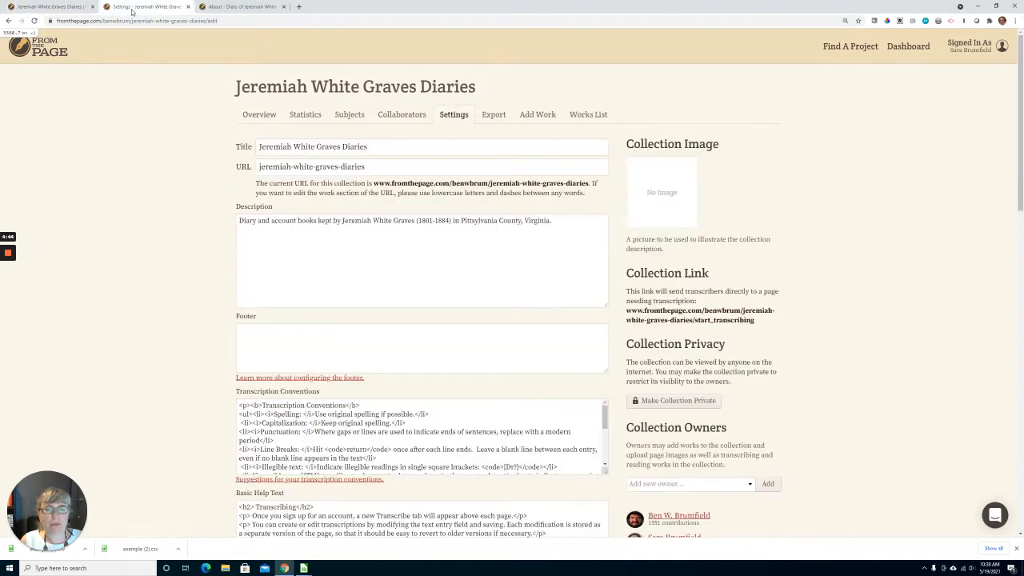
pyautogui.scroll(-3, 913, 253)
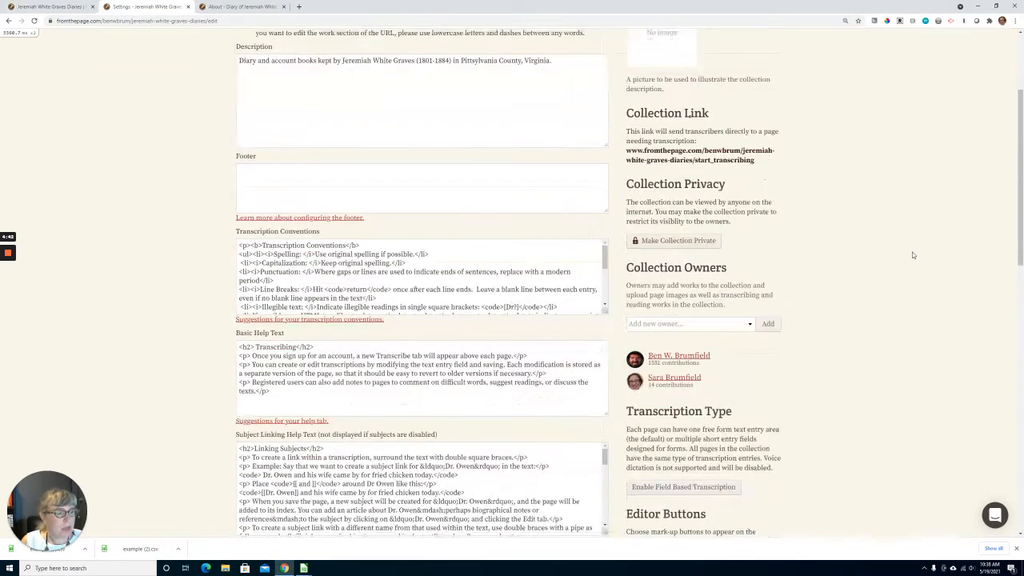
pyautogui.scroll(-6, 913, 255)
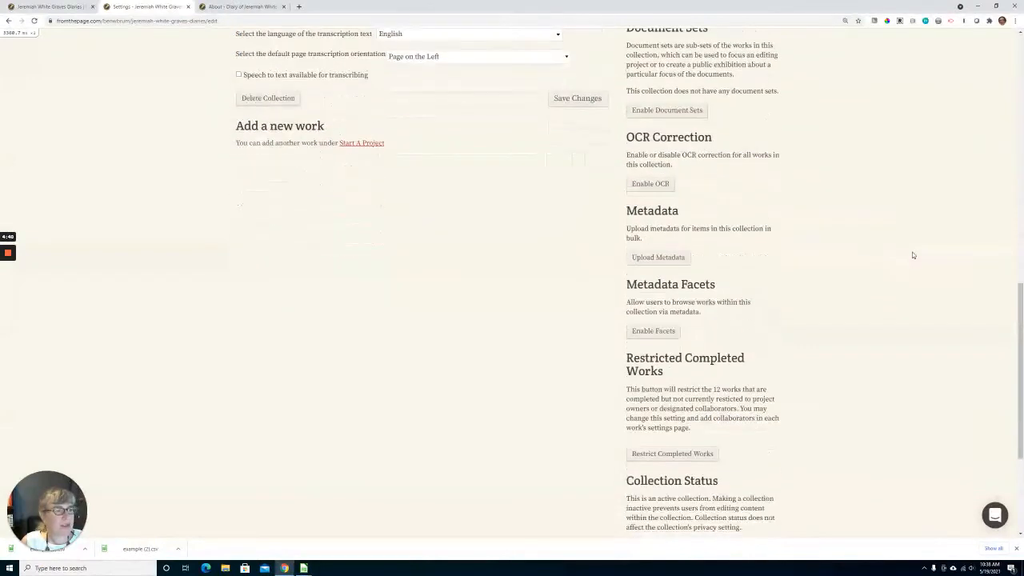
pyautogui.moveTo(626, 210); pyautogui.dragTo(652, 238)
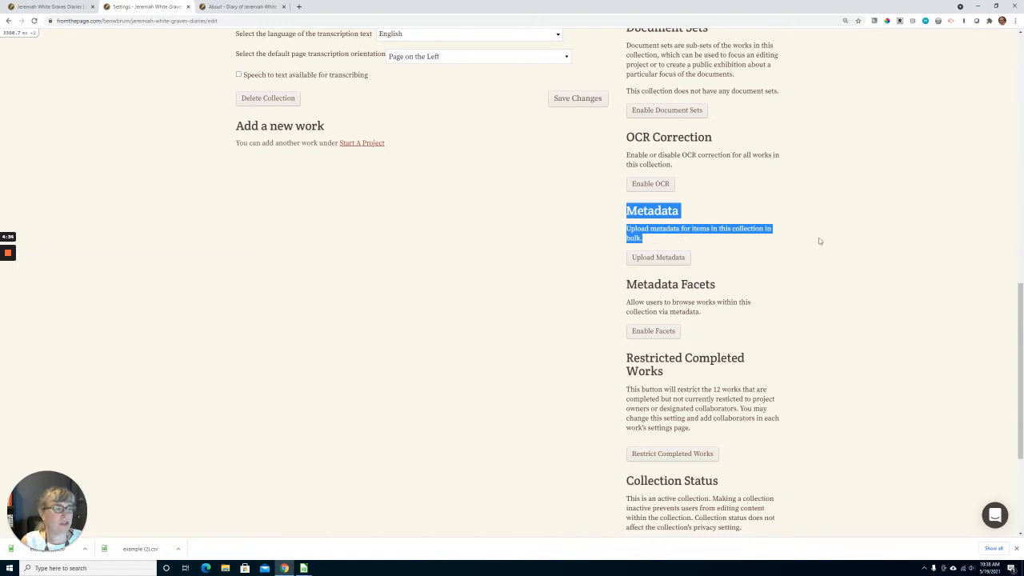
pyautogui.click(656, 258)
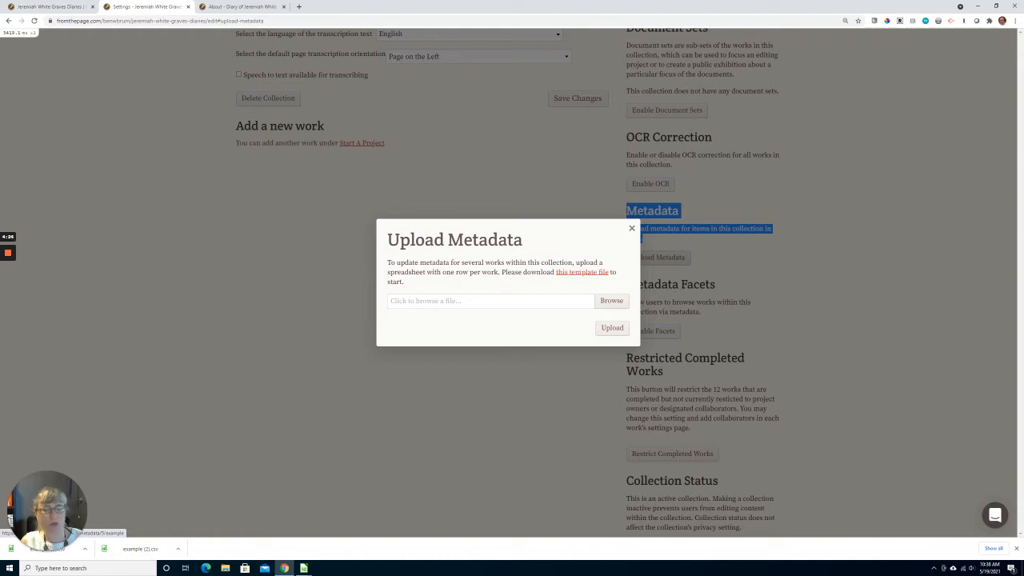
# Switch to LibreOffice Calc and examine the template example (1).csv: its work_id and title columns and the two placeholder metadata headings
pyautogui.click(304, 568)
pyautogui.click(321, 542)
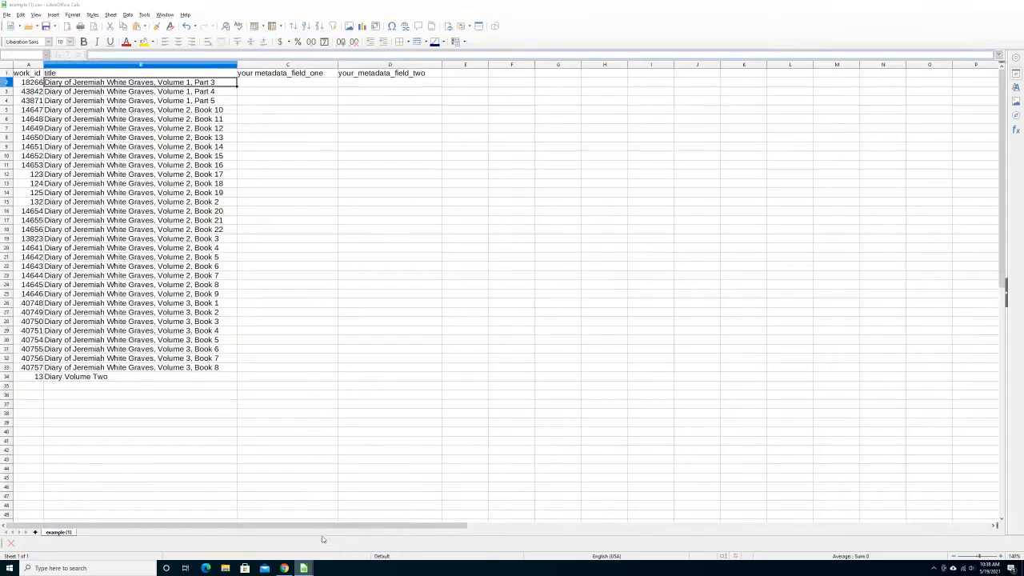
pyautogui.click(25, 84)
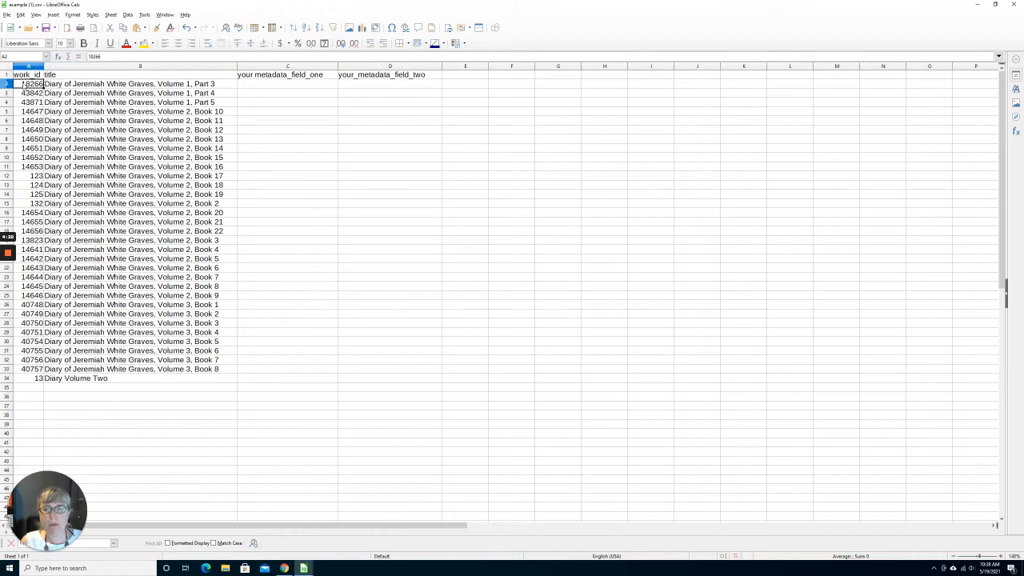
pyautogui.click(115, 86)
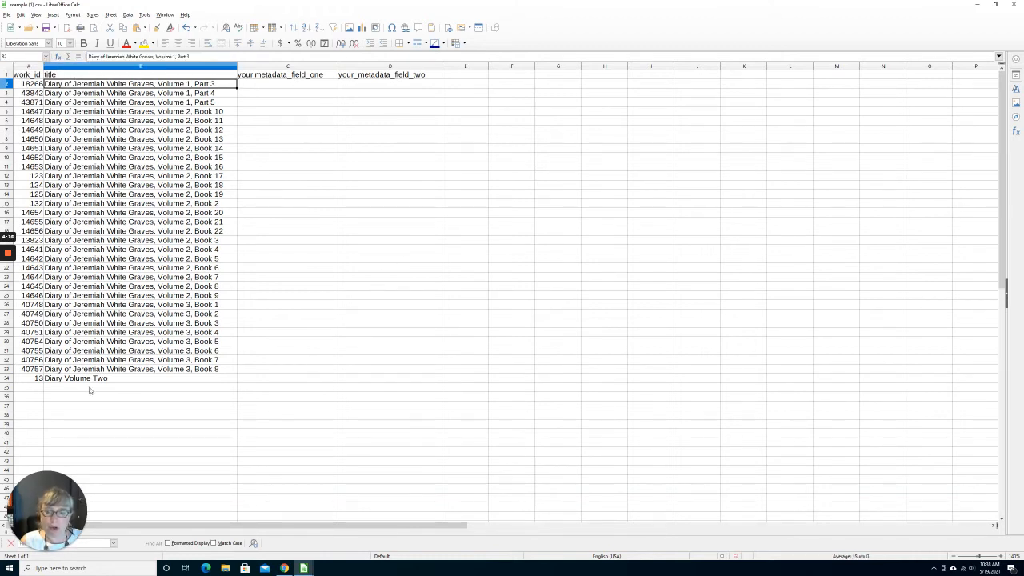
pyautogui.click(281, 77)
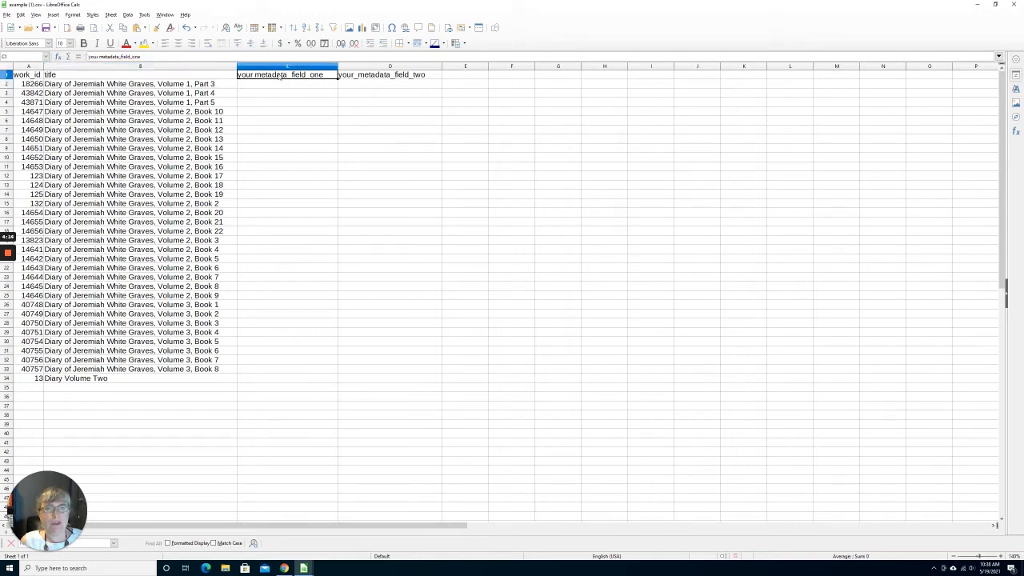
pyautogui.click(367, 75)
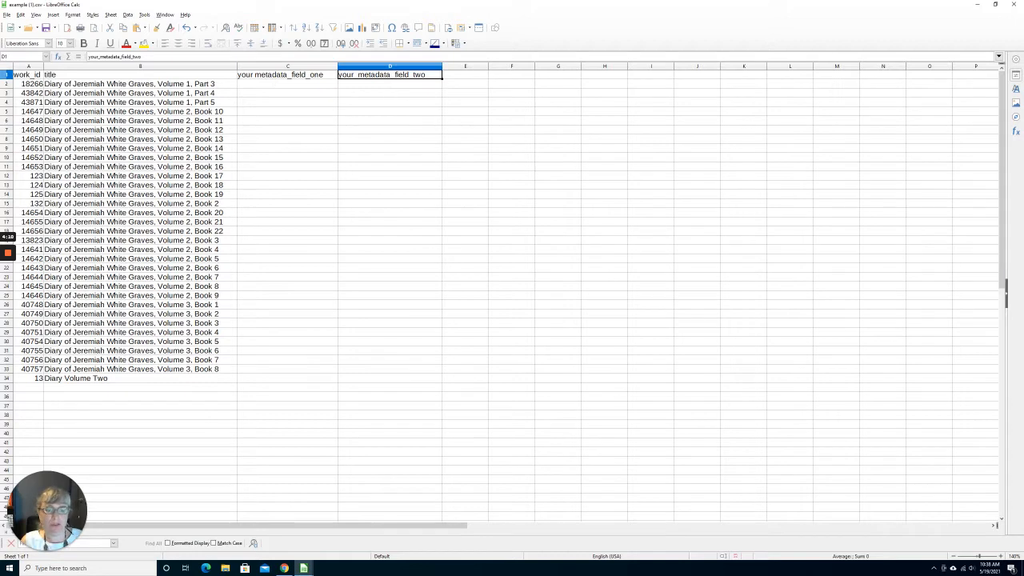
# Switch to GravesMetadata.csv and examine its year, end year, document type and creator columns
pyautogui.moveTo(304, 568)
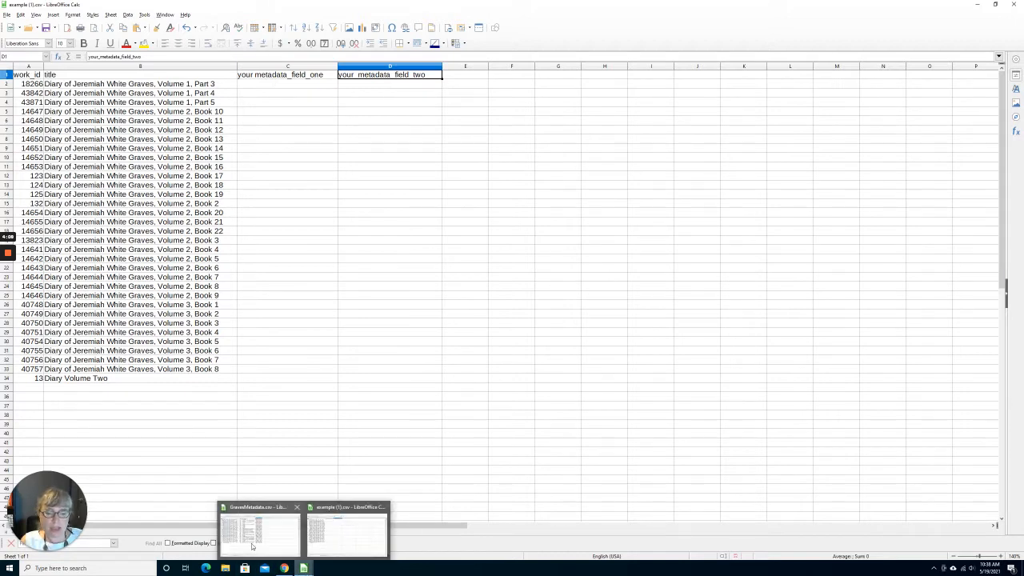
pyautogui.click(253, 544)
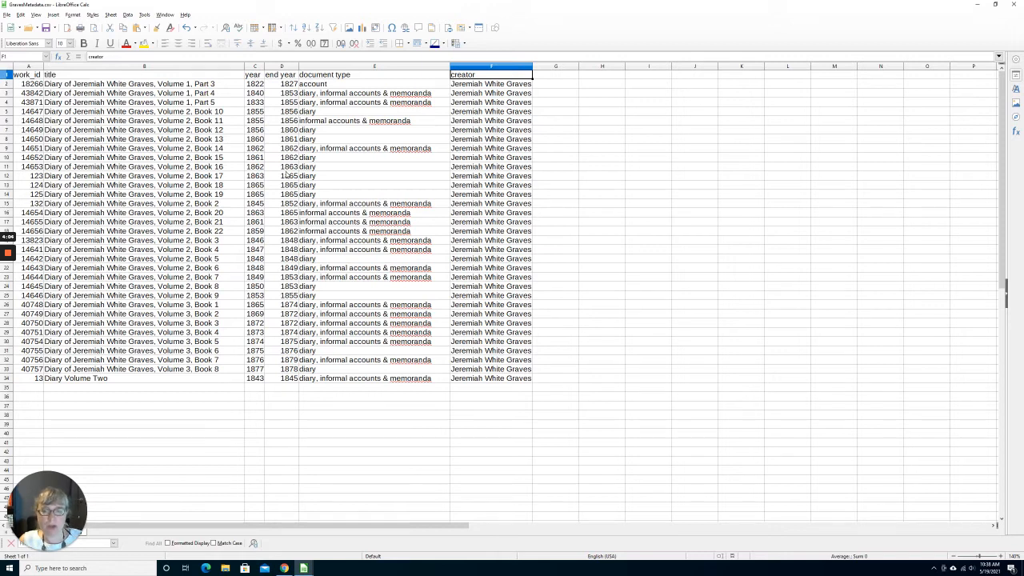
pyautogui.click(252, 76)
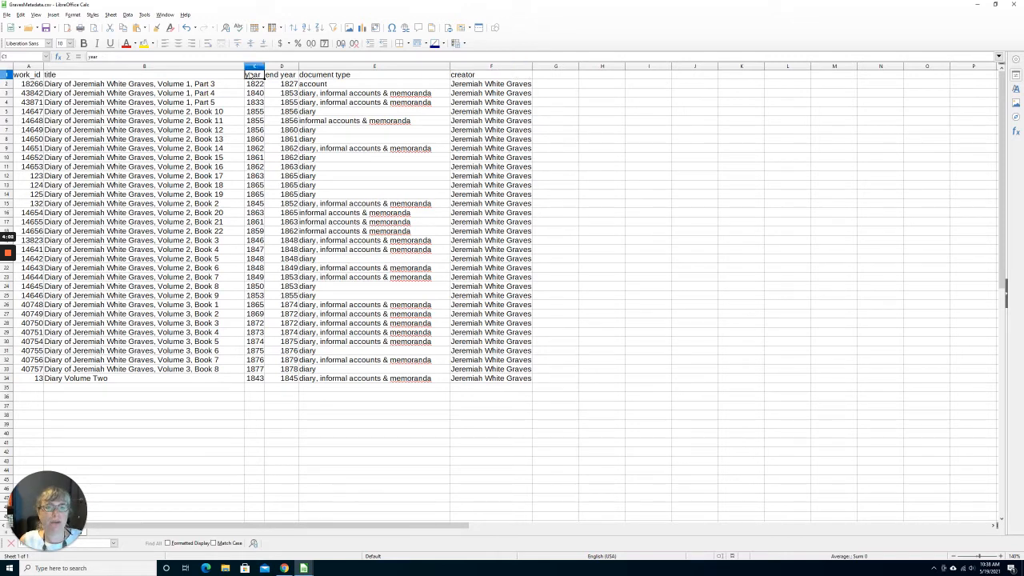
pyautogui.click(286, 77)
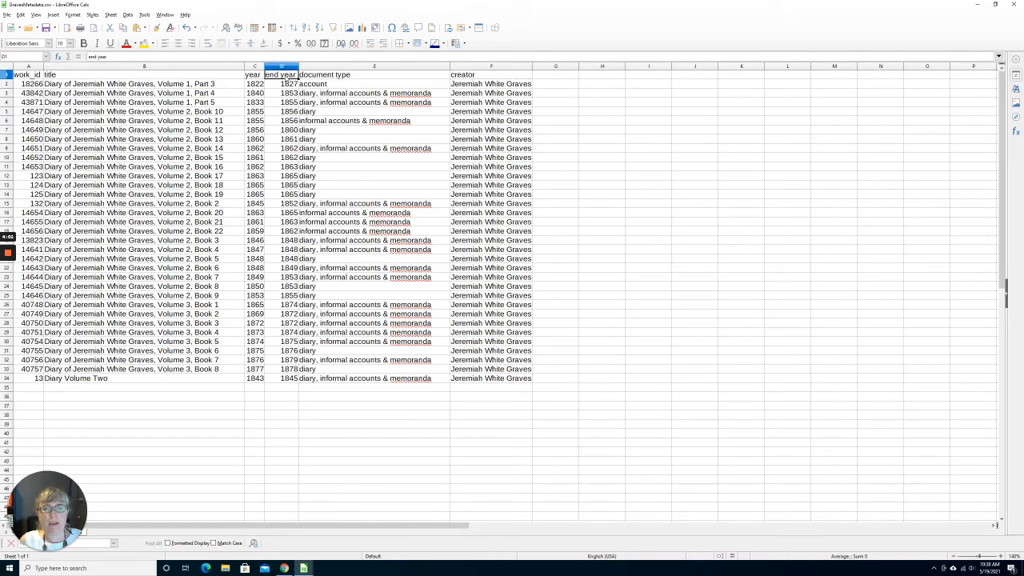
pyautogui.click(329, 76)
pyautogui.click(463, 78)
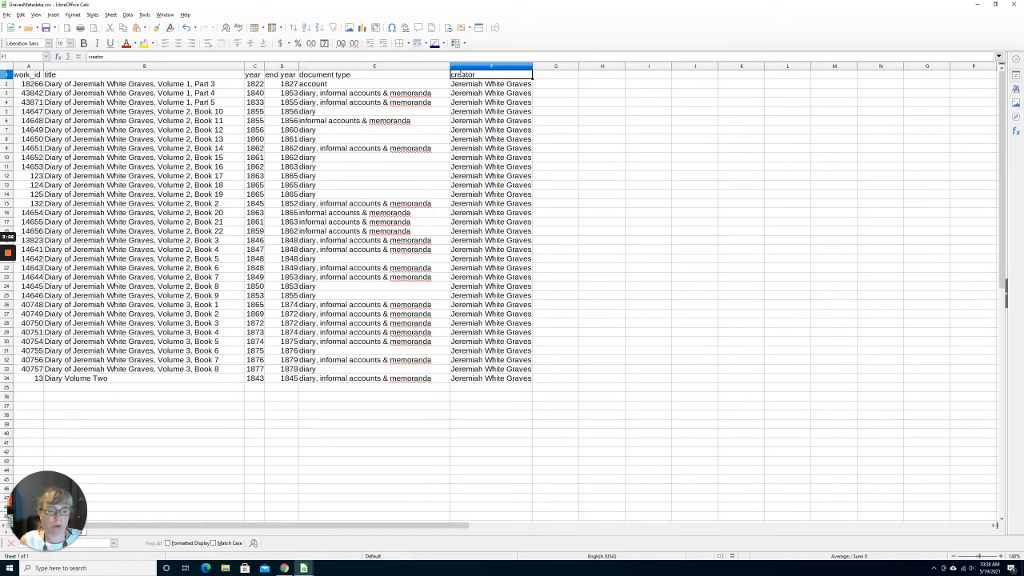
# Return to FromThePage in Chrome and upload GravesMetadata.csv from Downloads as the collection's metadata
pyautogui.moveTo(286, 570)
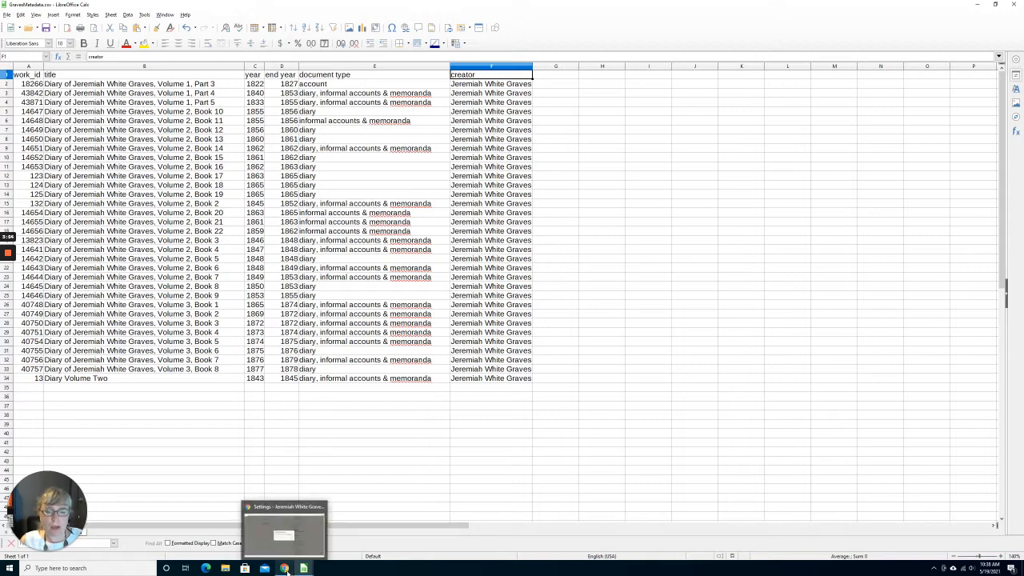
pyautogui.click(285, 532)
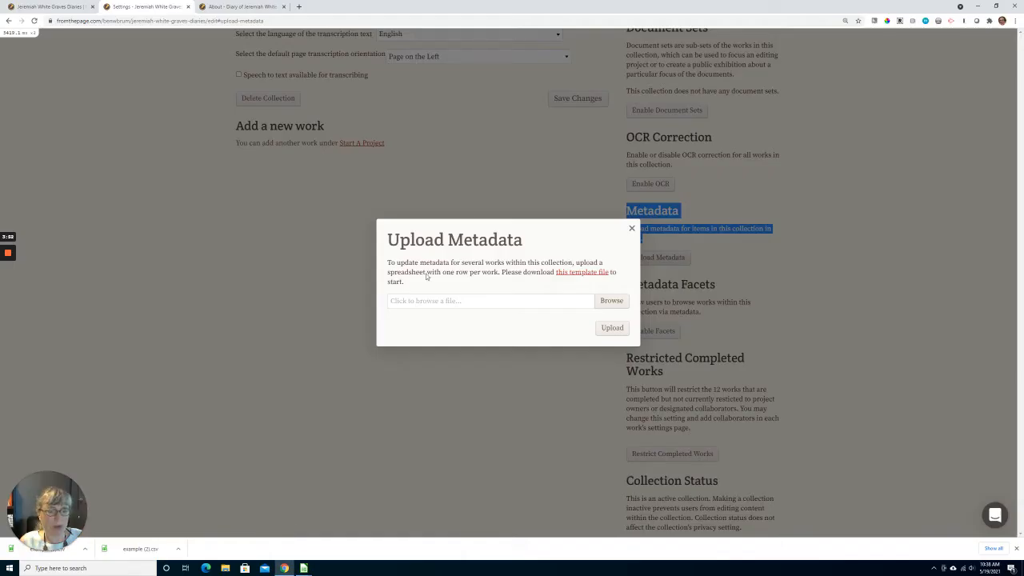
pyautogui.click(613, 302)
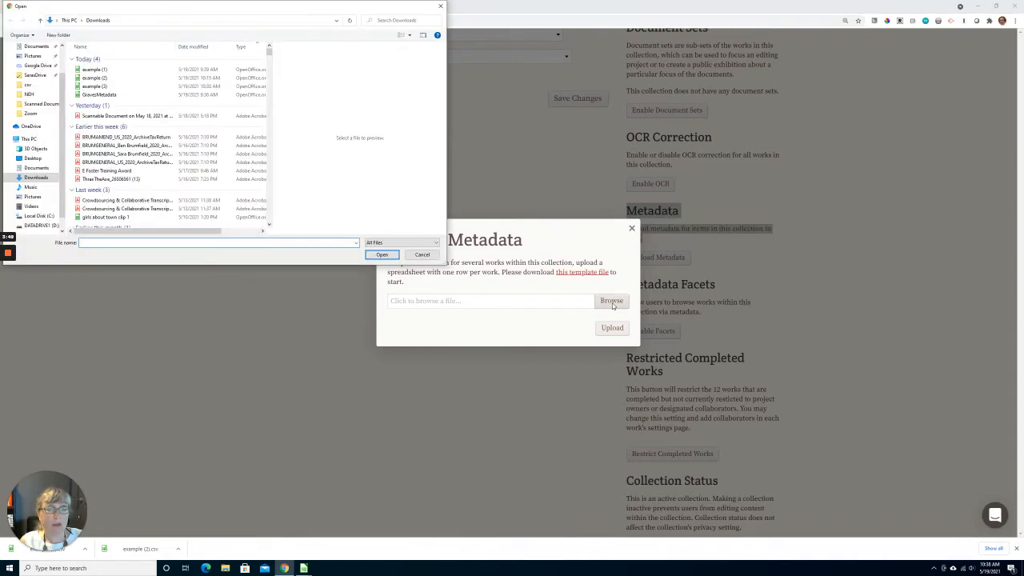
pyautogui.click(99, 94)
pyautogui.click(383, 255)
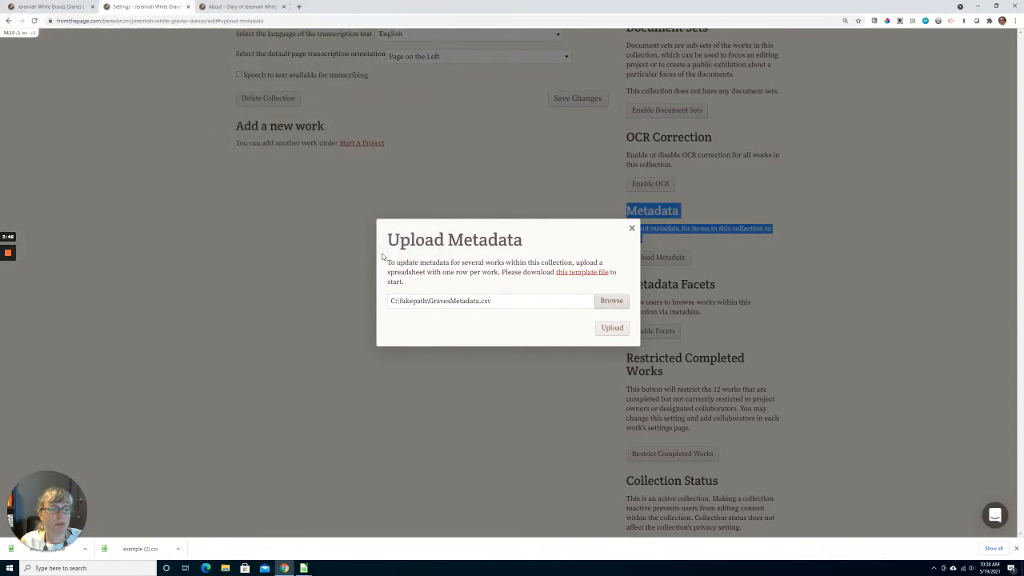
pyautogui.click(610, 329)
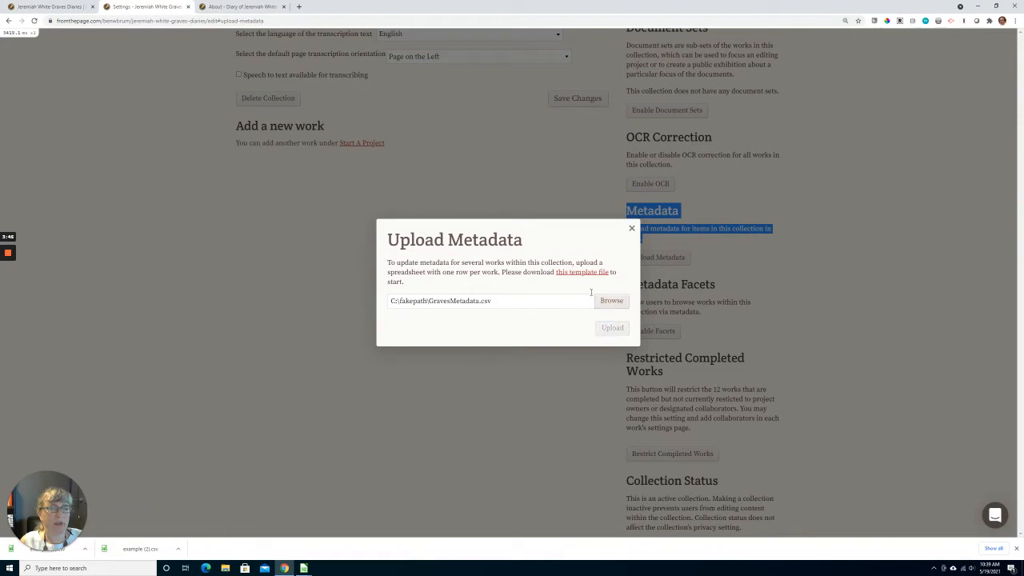
# Reload the About page of Diary of Jeremiah White Graves, Volume 1, Part 3 to check its metadata
pyautogui.click(220, 10)
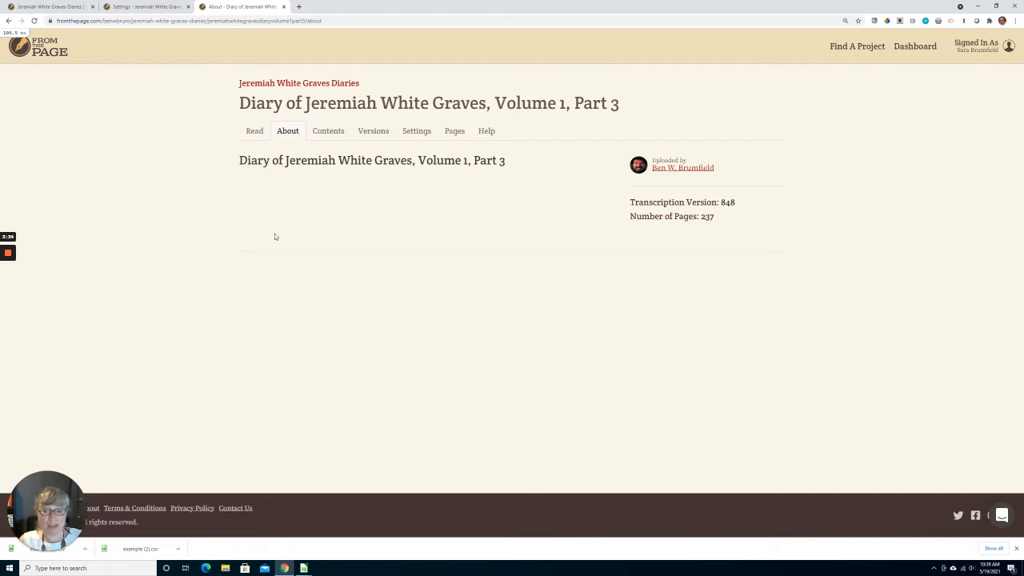
pyautogui.click(34, 20)
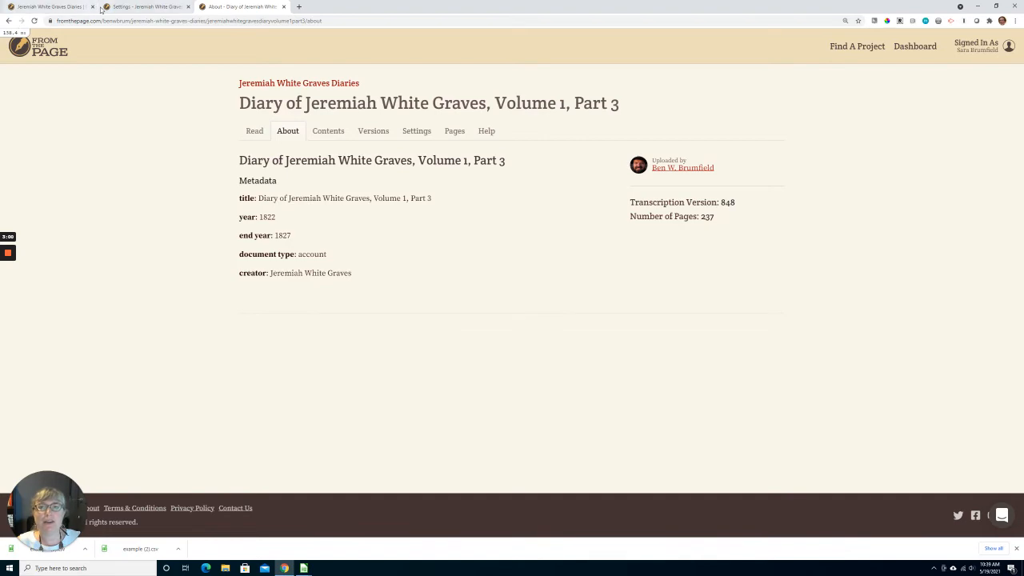
# Go back to the collection settings and enable metadata facets for the collection
pyautogui.click(134, 8)
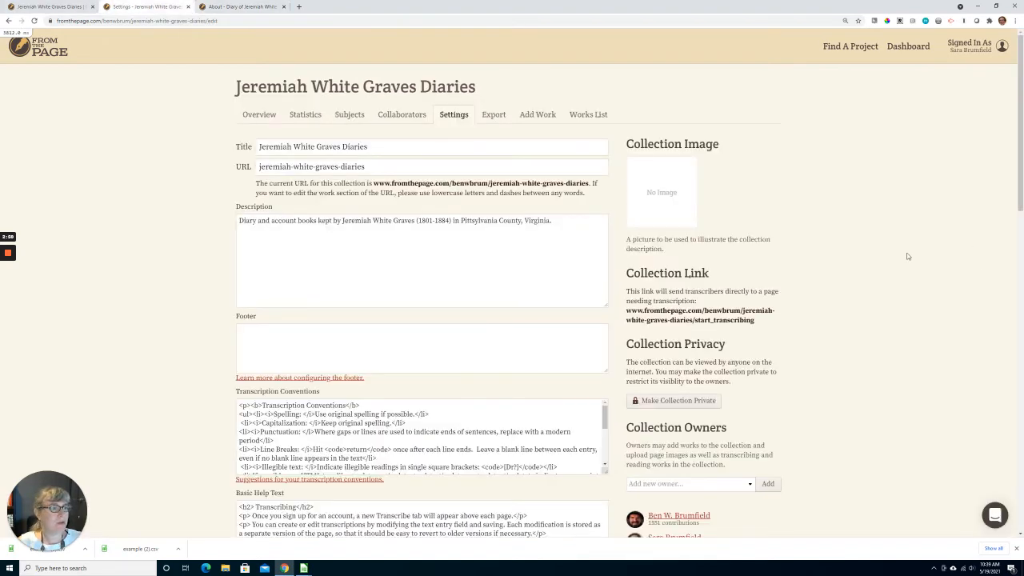
pyautogui.scroll(-10, 907, 256)
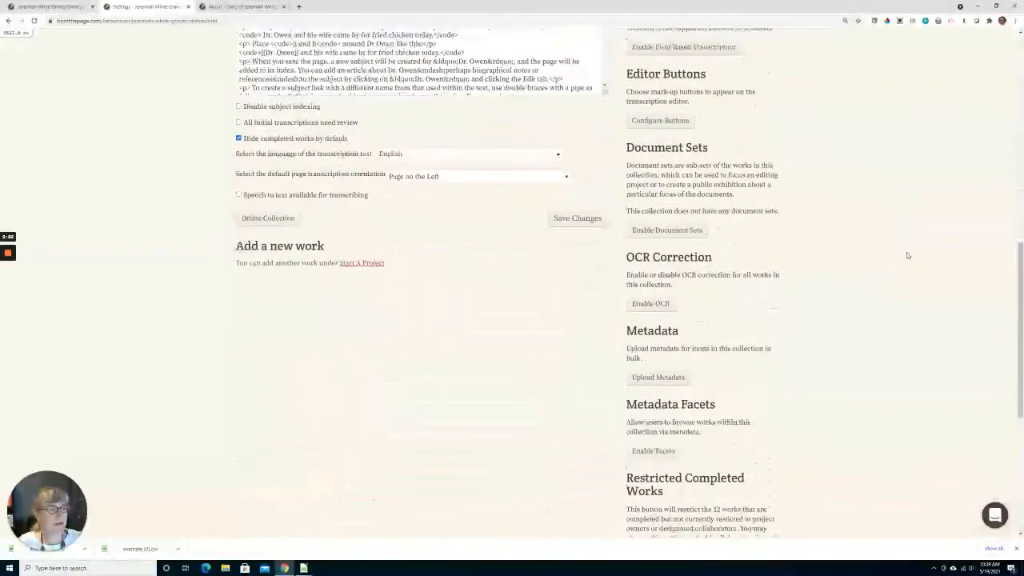
pyautogui.scroll(-1, 906, 254)
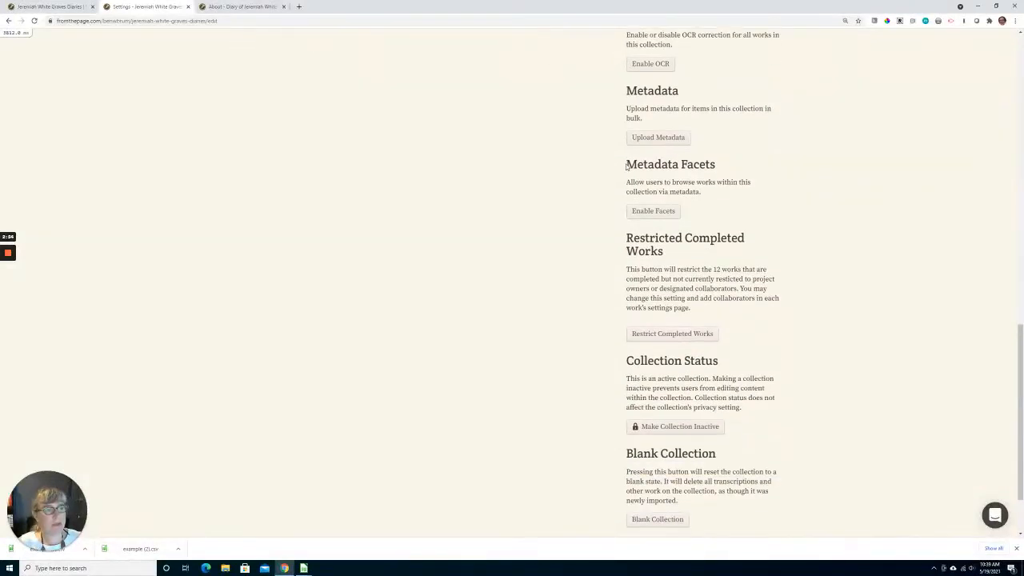
pyautogui.moveTo(628, 166); pyautogui.dragTo(739, 170)
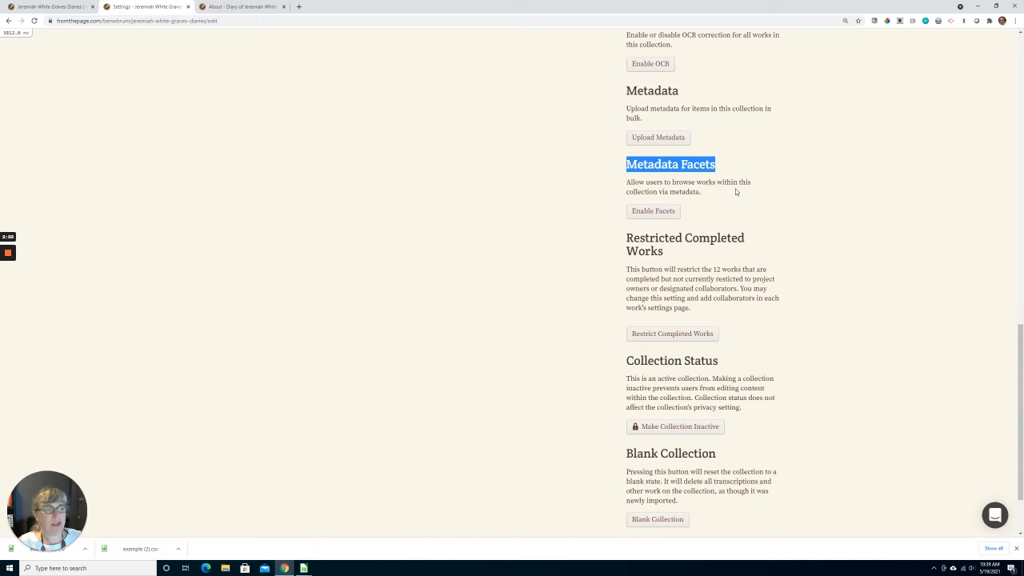
pyautogui.click(658, 216)
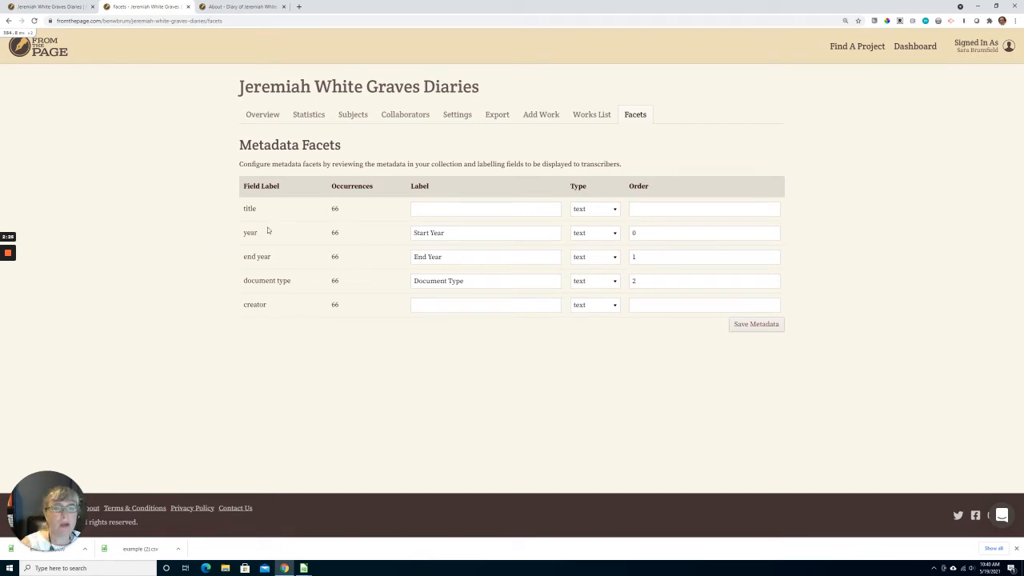
# Review the facet labels, set the type of year and end year to date, and keep document type as text
pyautogui.click(447, 232)
pyautogui.click(448, 258)
pyautogui.click(482, 282)
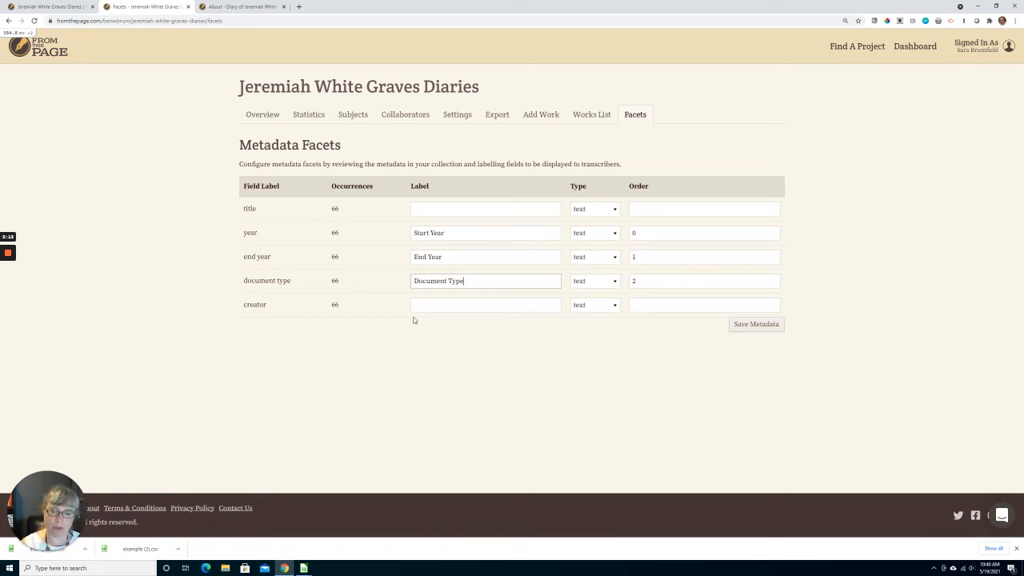
pyautogui.click(603, 236)
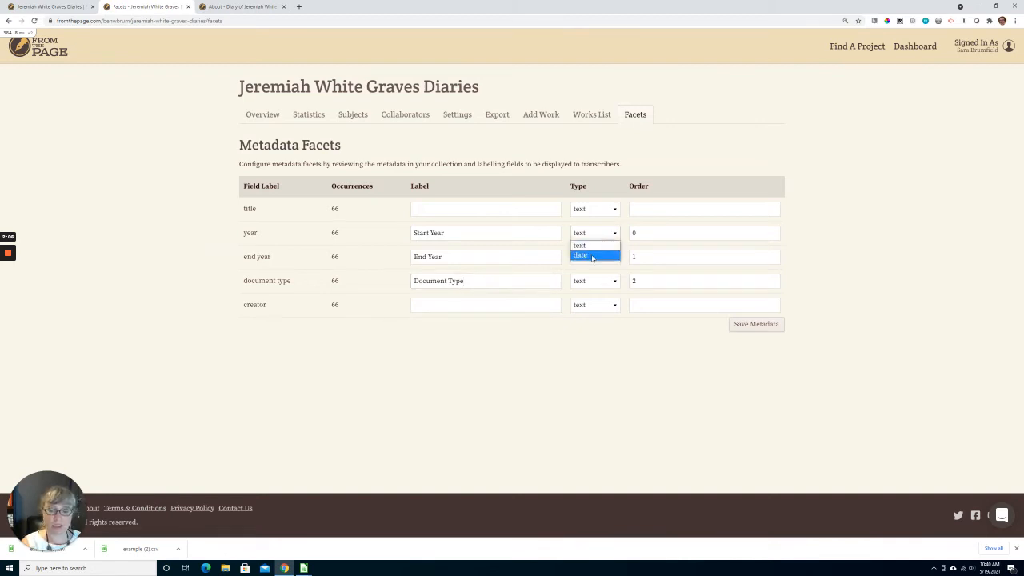
pyautogui.click(593, 256)
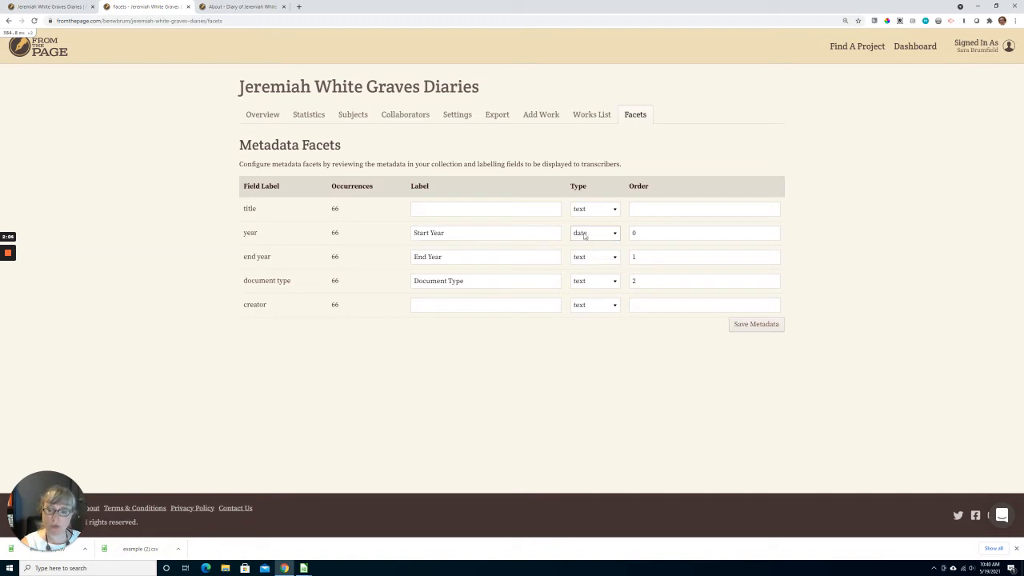
pyautogui.click(586, 260)
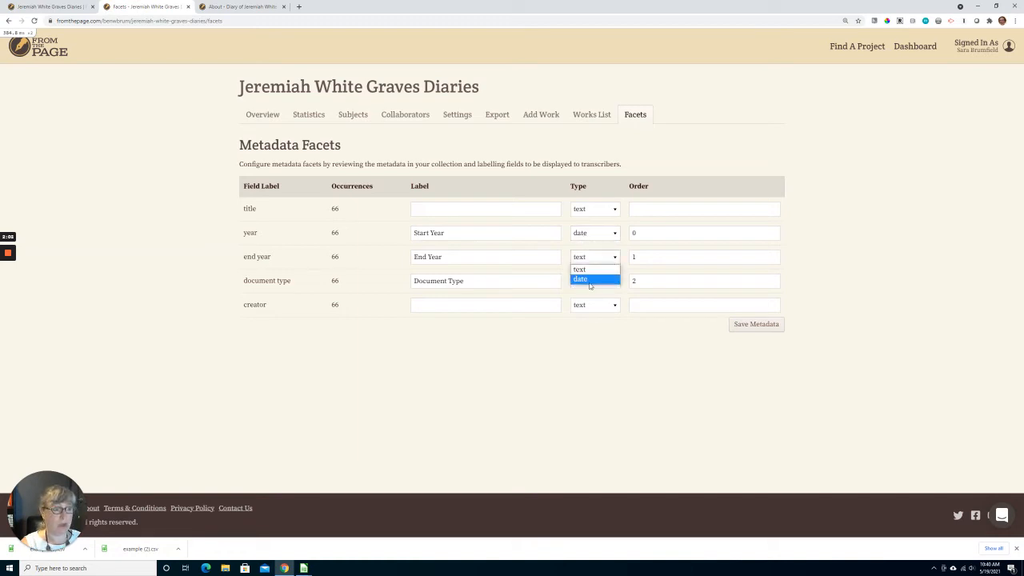
pyautogui.click(588, 279)
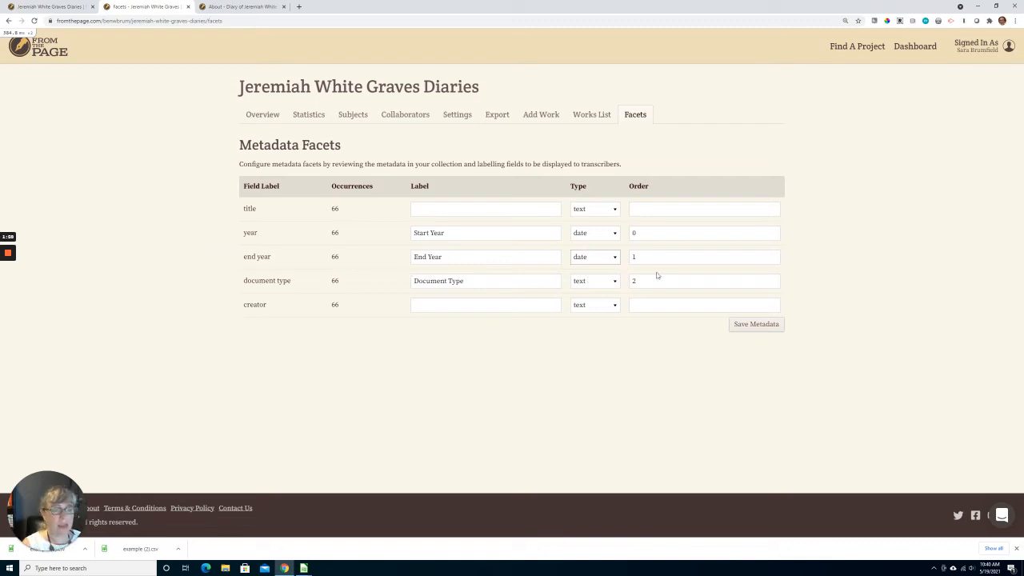
pyautogui.click(589, 284)
pyautogui.click(590, 294)
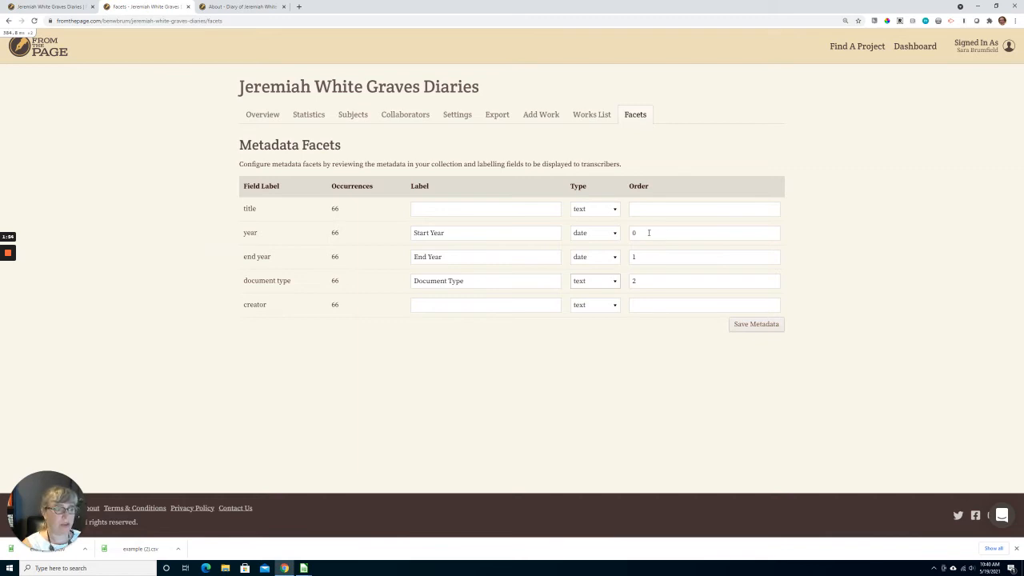
# Set the facet order to 1 for year, 2 for end year and 3 for document type
pyautogui.moveTo(649, 232); pyautogui.dragTo(610, 285)
pyautogui.write('1')
pyautogui.write('2')
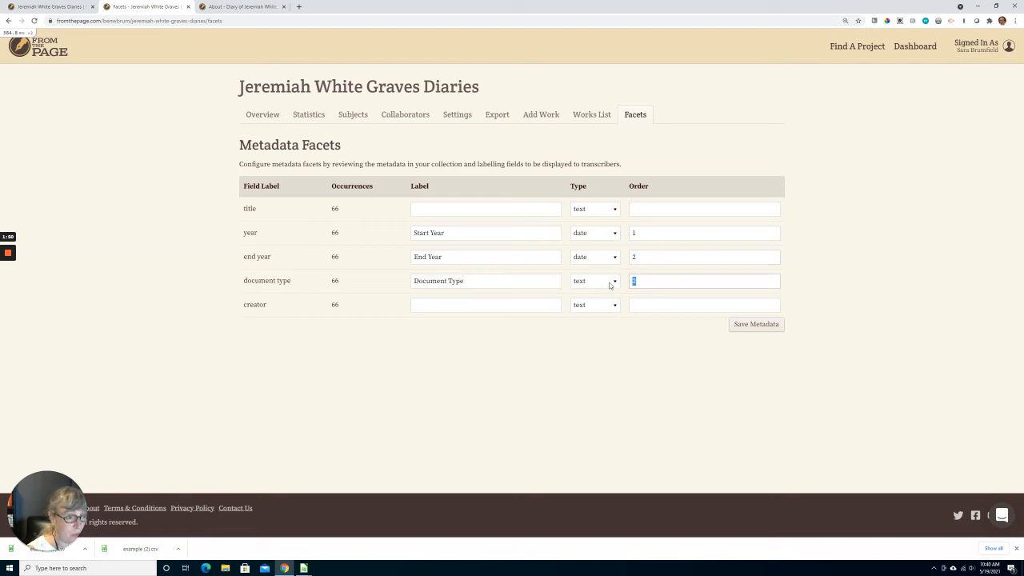
pyautogui.write('3')
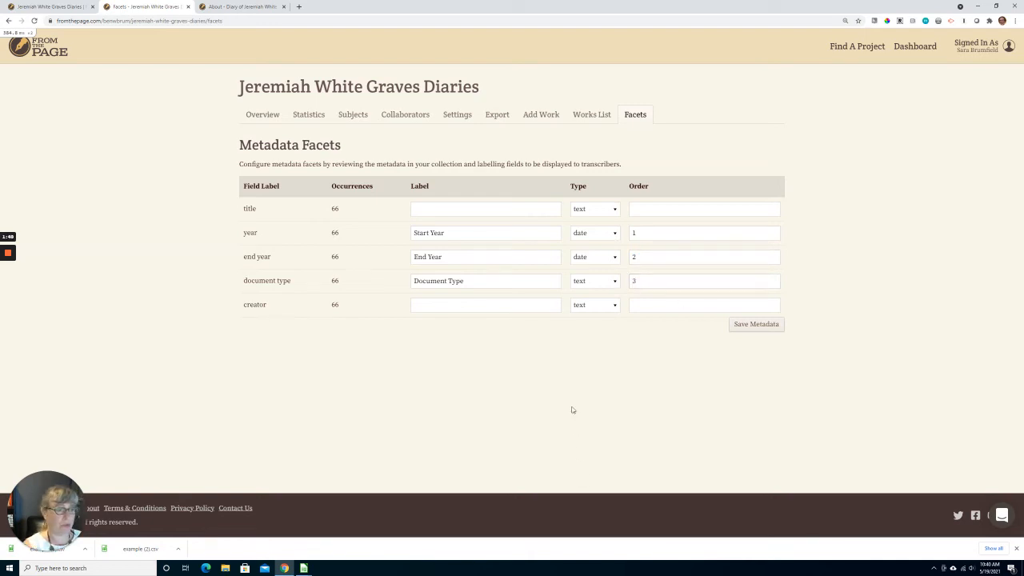
# Save the metadata facet configuration and reload the collection's overview page to check the facets
pyautogui.click(757, 327)
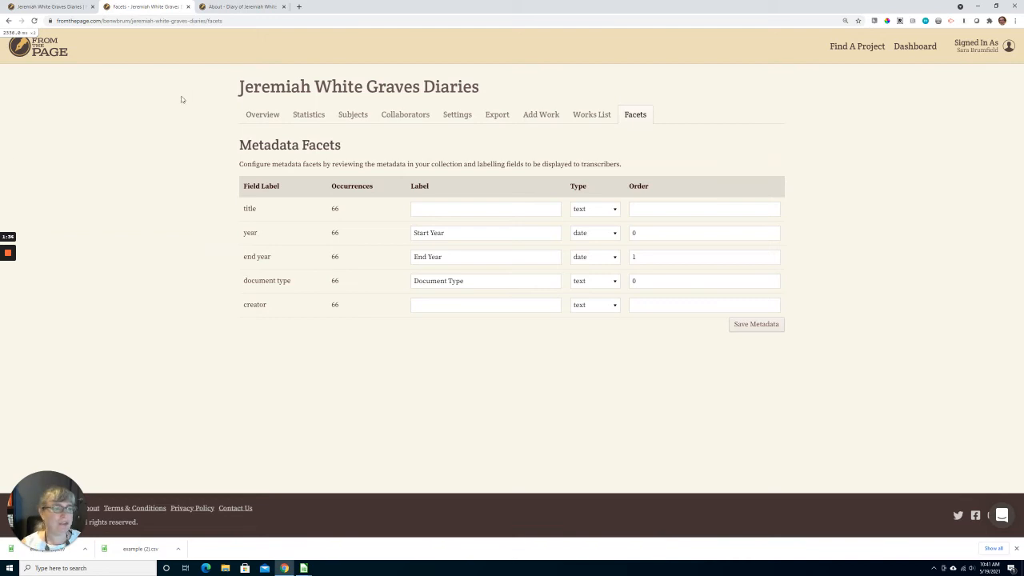
pyautogui.click(49, 7)
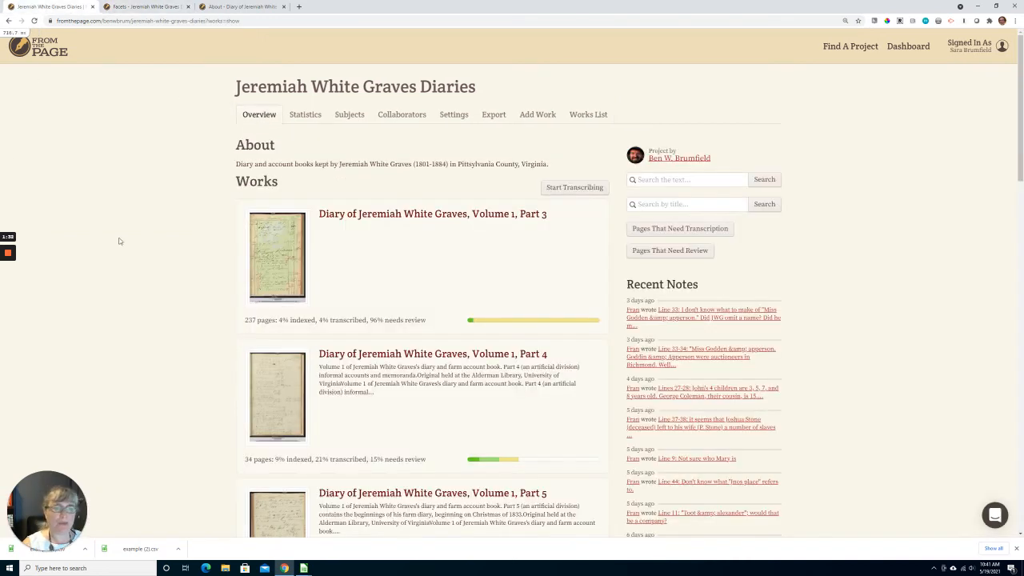
pyautogui.click(33, 21)
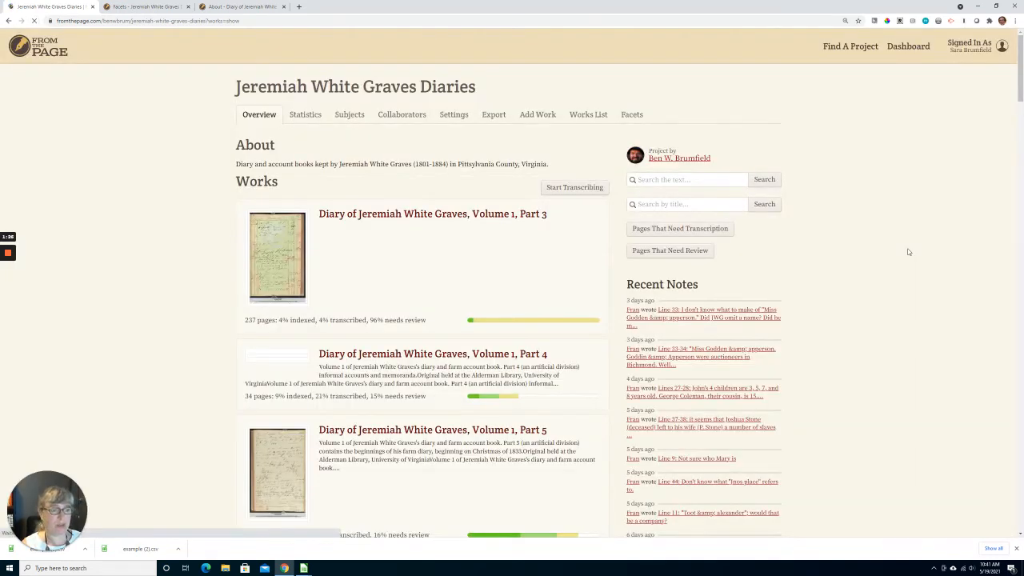
pyautogui.scroll(-15, 912, 240)
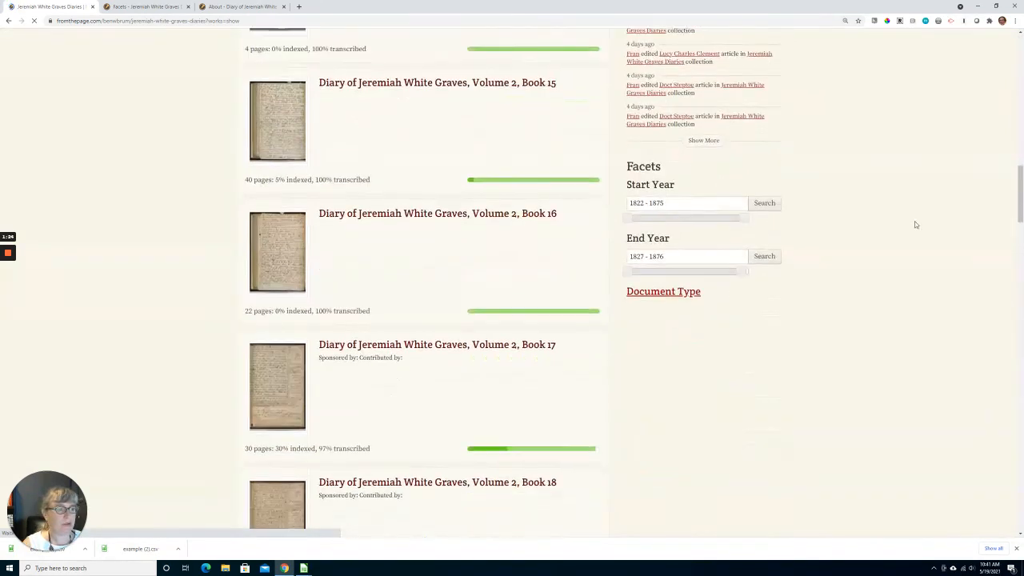
pyautogui.scroll(-2, 915, 223)
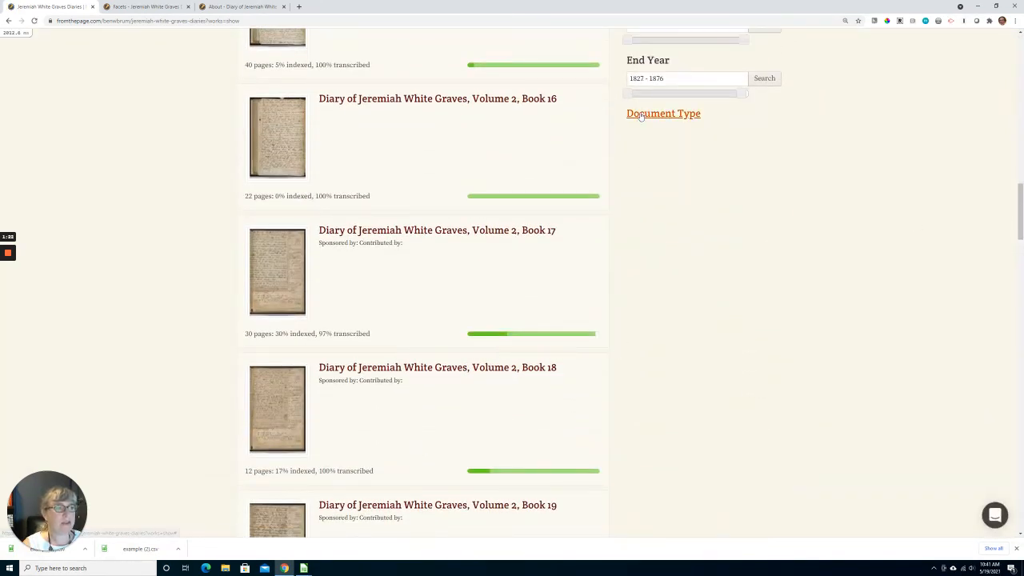
# Filter the collection's works by the document type "diary" and look through the filtered list
pyautogui.click(640, 115)
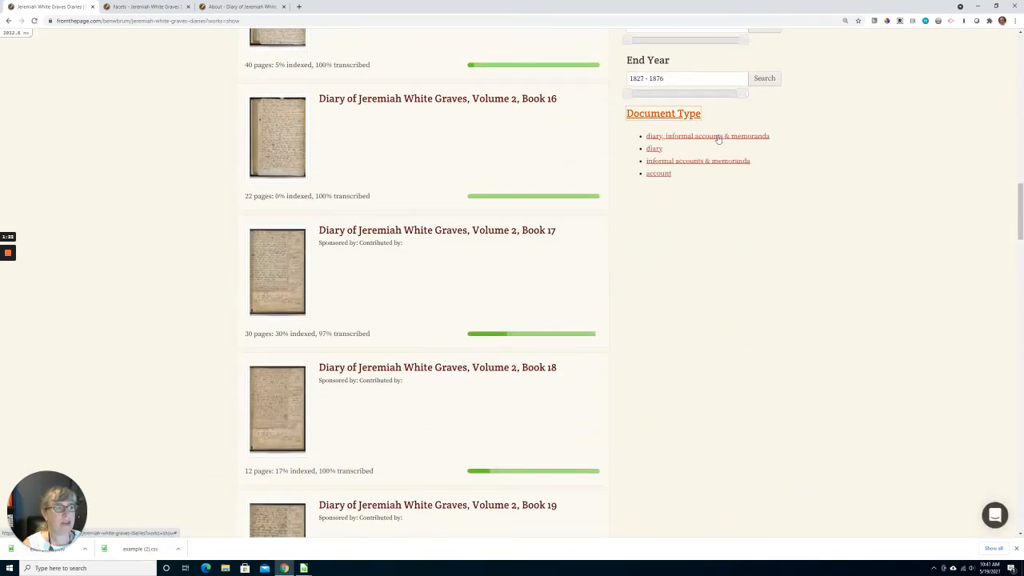
pyautogui.click(654, 150)
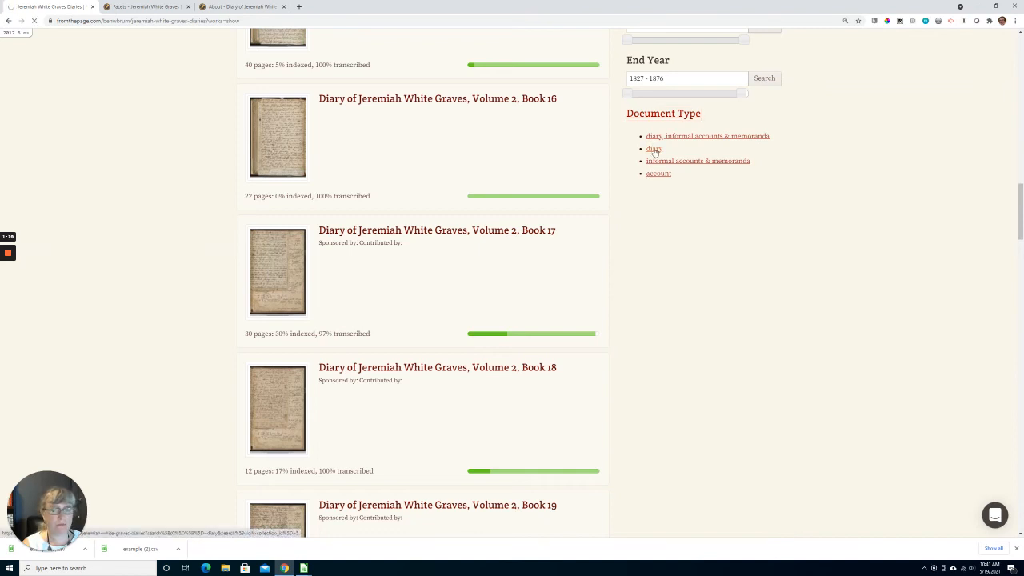
pyautogui.scroll(-10, 900, 257)
pyautogui.scroll(-15, 898, 259)
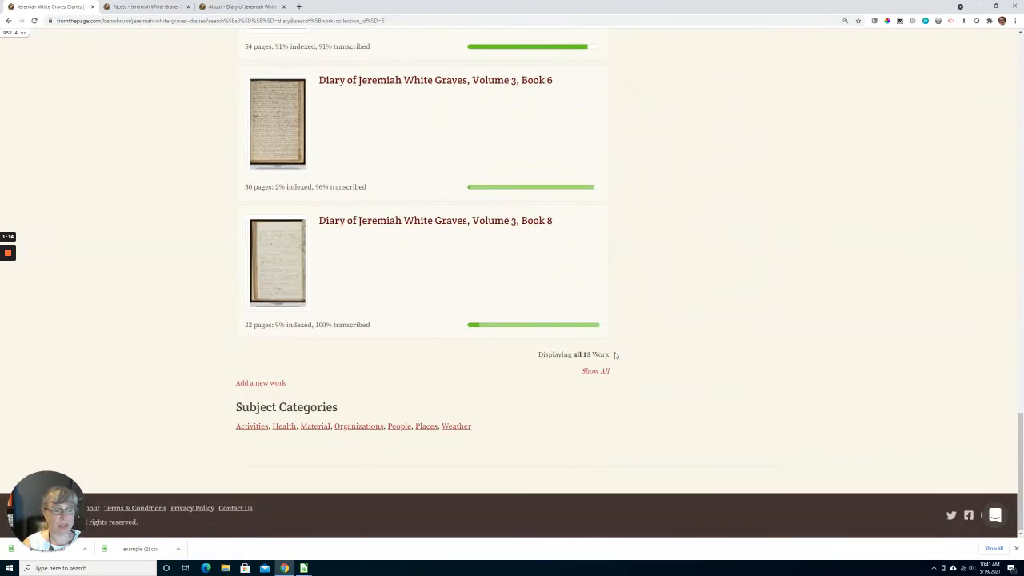
# Narrow the diary works to a start year range of 1860 - 1877 and look through the results
pyautogui.scroll(6, 761, 358)
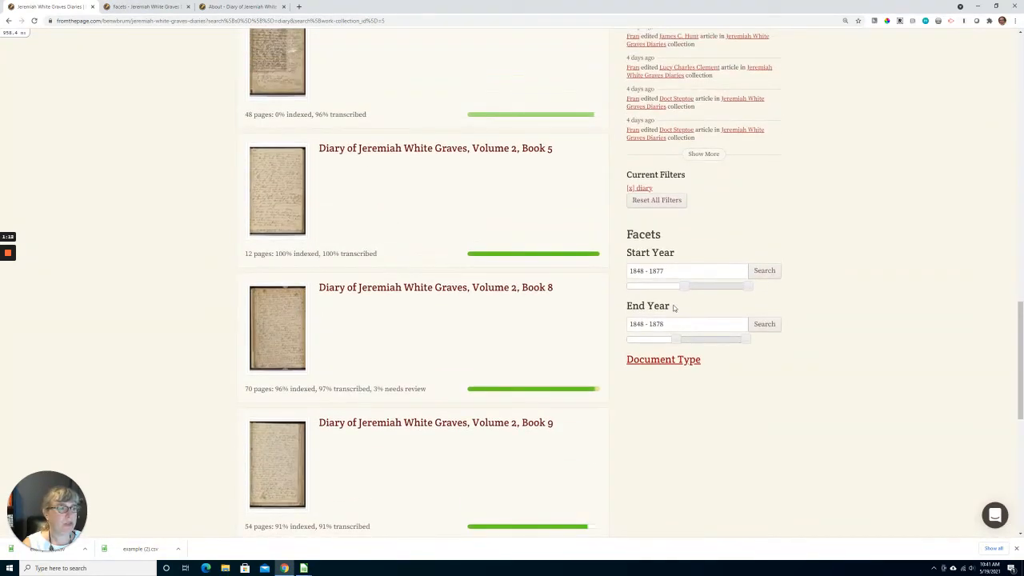
pyautogui.moveTo(687, 286); pyautogui.dragTo(715, 286)
pyautogui.click(764, 271)
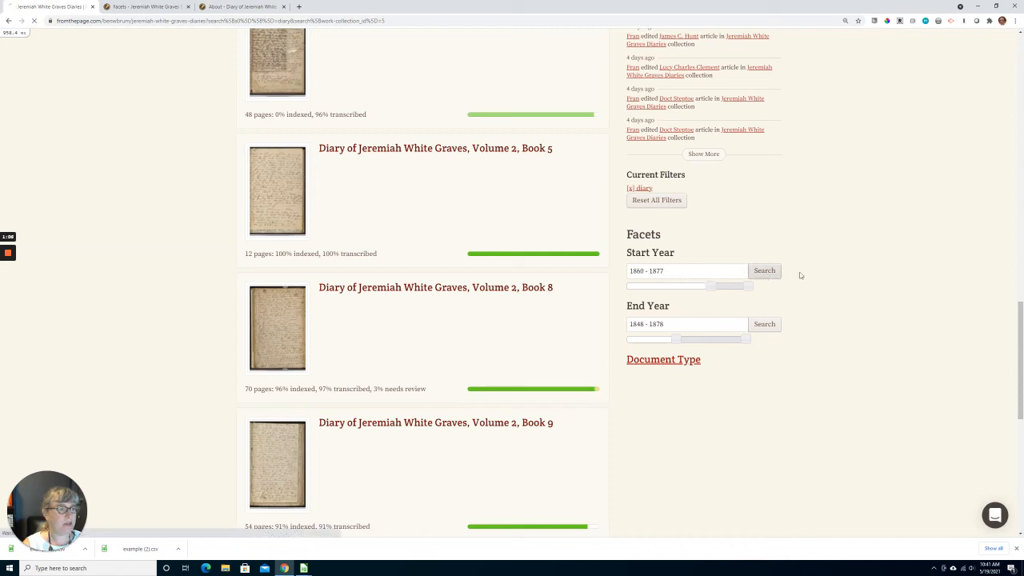
pyautogui.scroll(-15, 874, 312)
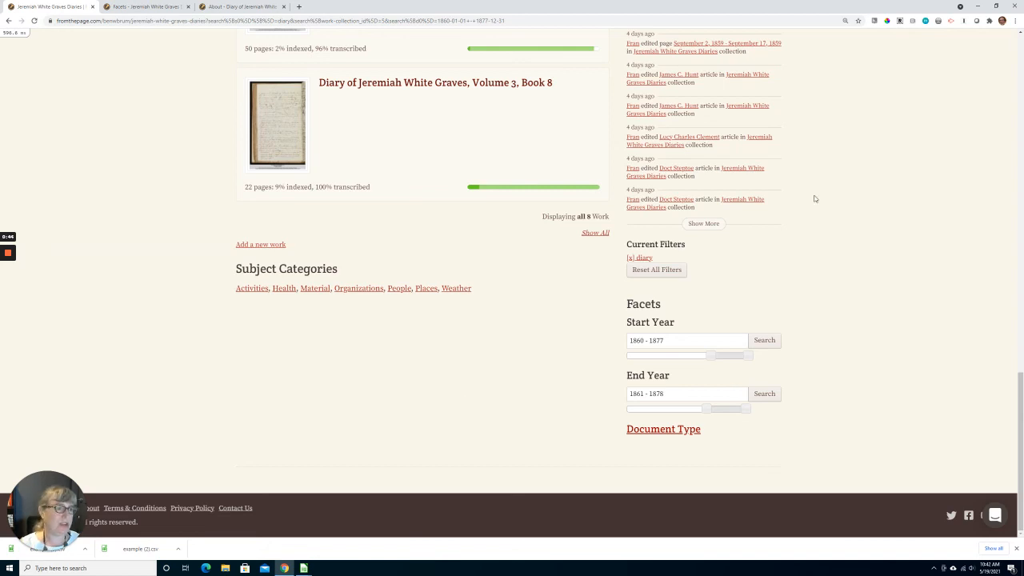
# Expand the document type facet to view its remaining options and review the filtered works from the beginning
pyautogui.click(652, 432)
pyautogui.scroll(-1, 653, 436)
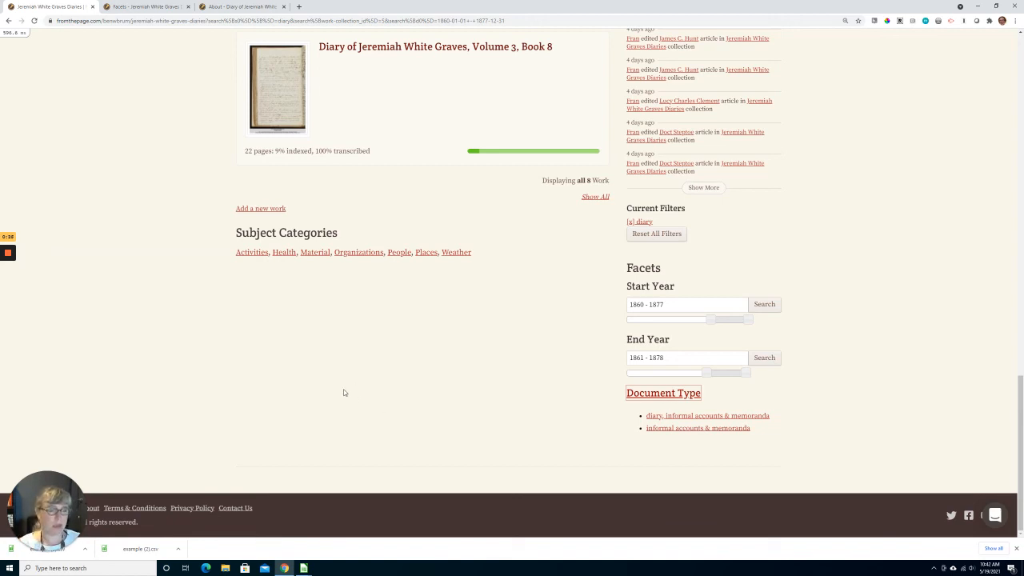
pyautogui.scroll(15, 344, 392)
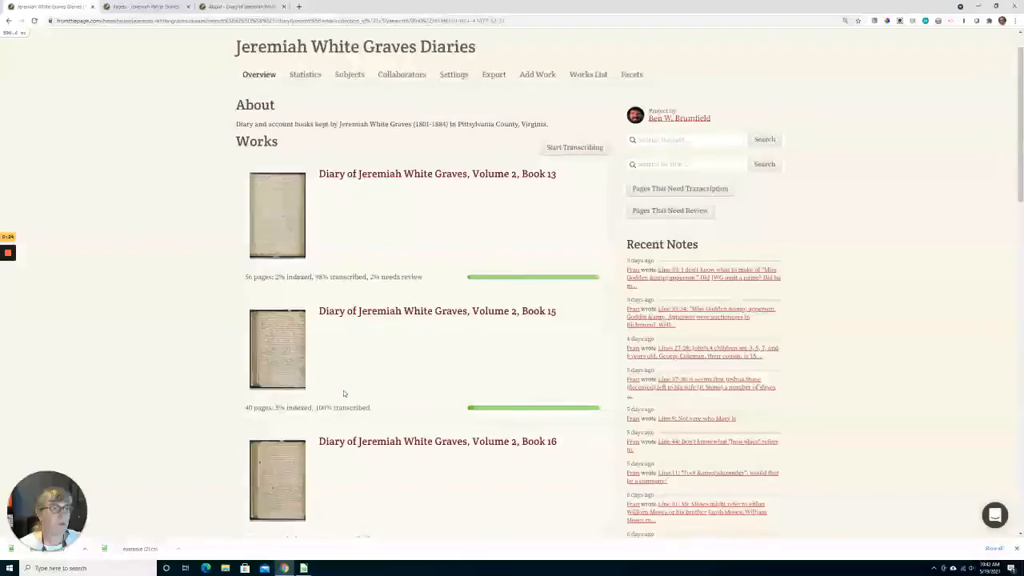
pyautogui.scroll(1, 344, 393)
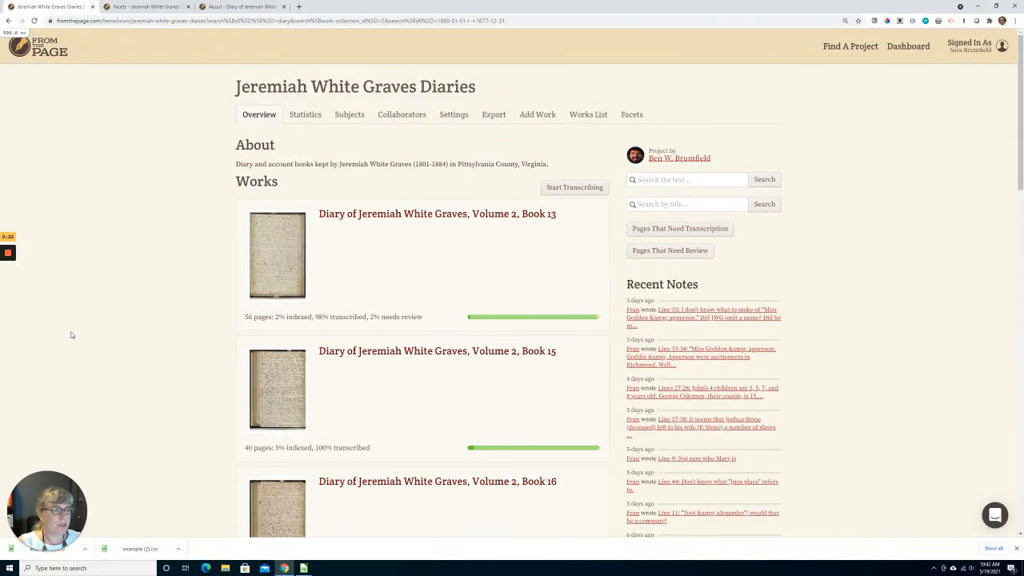